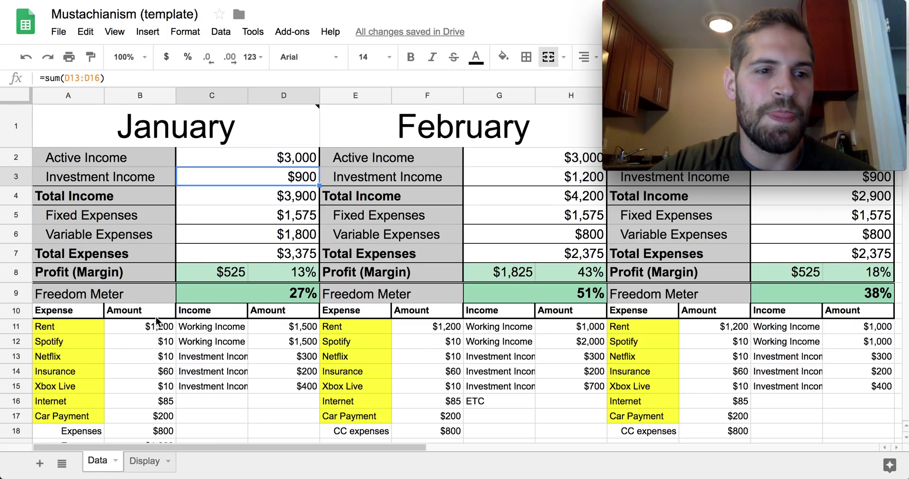
Step: Review January's highlighted fixed expenses and their amounts, and set January's Rent to 2000
{"action": "scroll", "coordinate": [156, 319], "scroll_direction": "down", "scroll_amount": 1}
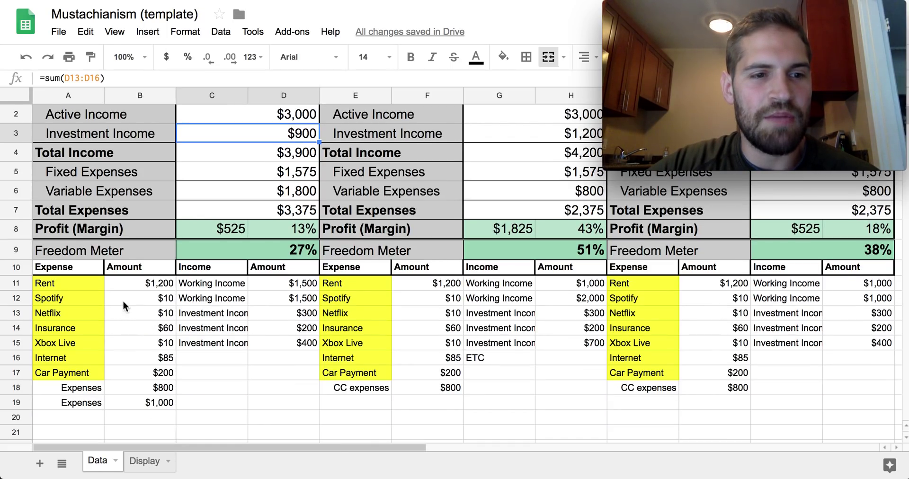
{"action": "left_click_drag", "start_coordinate": [70, 282], "coordinate": [70, 377]}
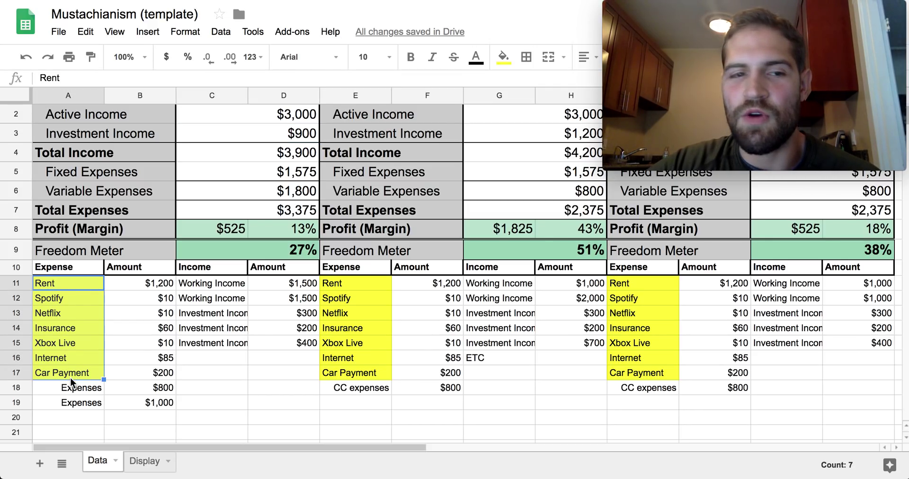
{"action": "left_click_drag", "start_coordinate": [154, 287], "coordinate": [154, 377]}
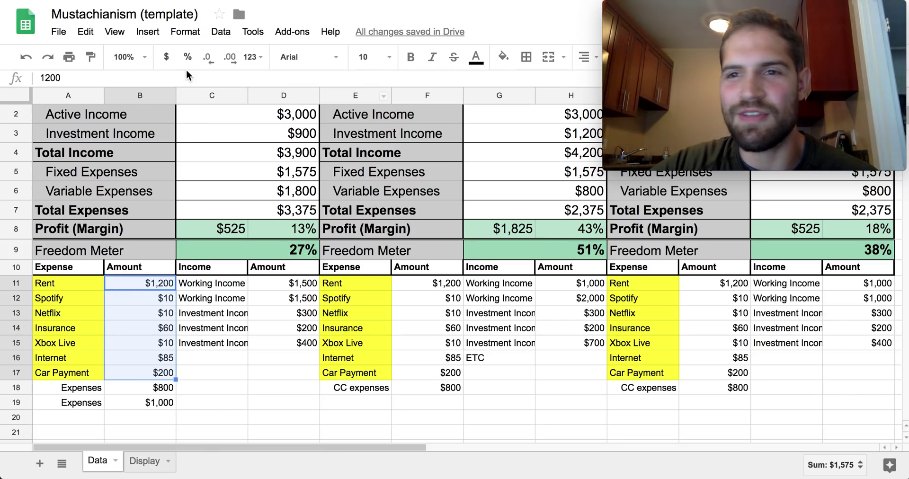
{"action": "left_click", "coordinate": [129, 286]}
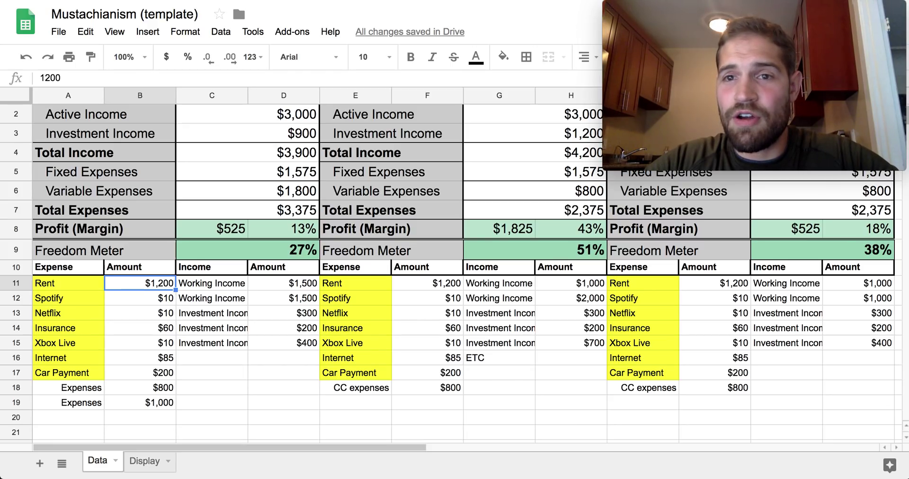
{"action": "type", "text": "2000"}
{"action": "key", "text": "Return"}
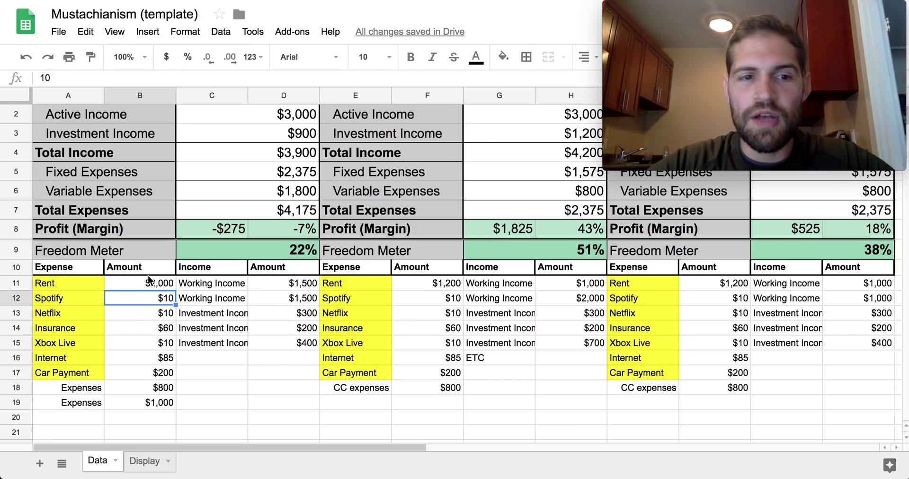
Step: Change January's row 18 expense to Chipotle with an amount of 8
{"action": "left_click", "coordinate": [94, 387]}
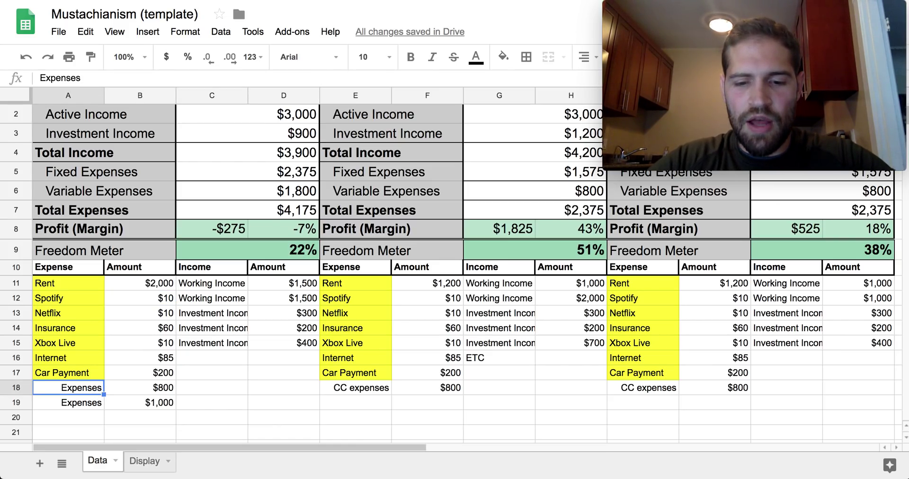
{"action": "type", "text": "Chipotle"}
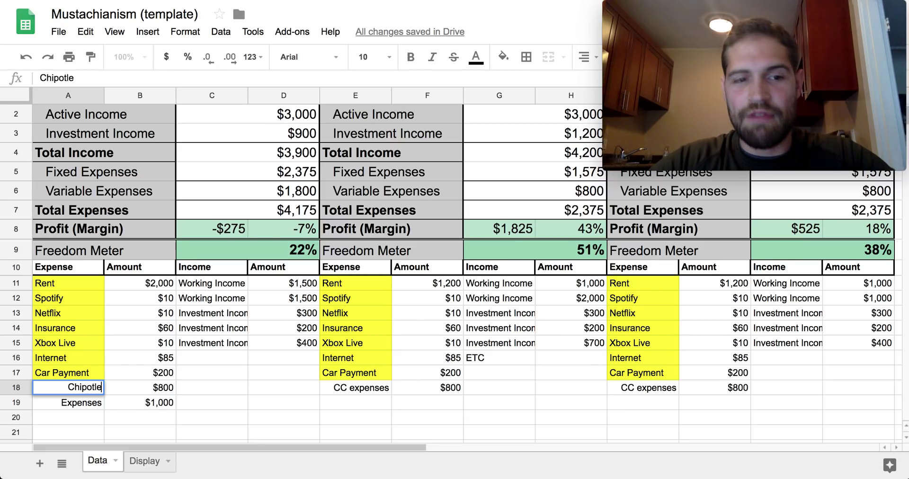
{"action": "left_click", "coordinate": [148, 388]}
{"action": "type", "text": "8"}
{"action": "key", "text": "Return"}
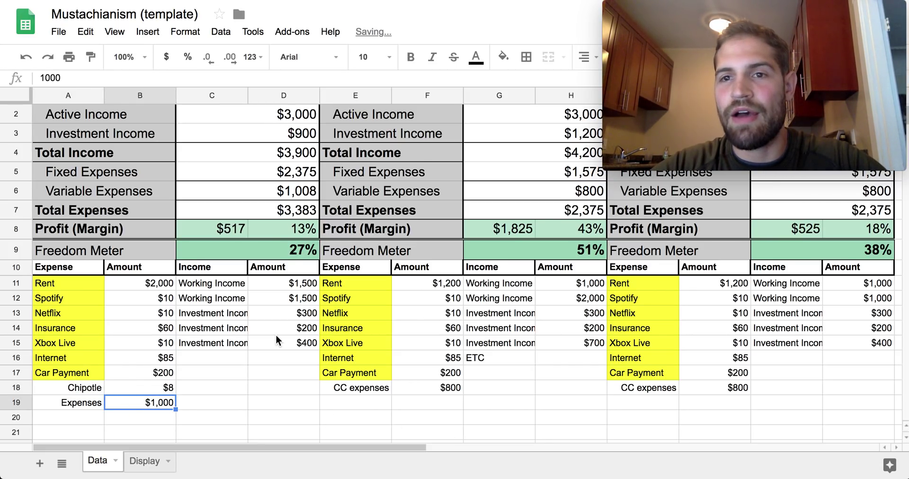
Step: Restore January's row 18 expense to the label Expenses with an amount of 800
{"action": "left_click", "coordinate": [88, 385]}
{"action": "type", "text": "Expenses"}
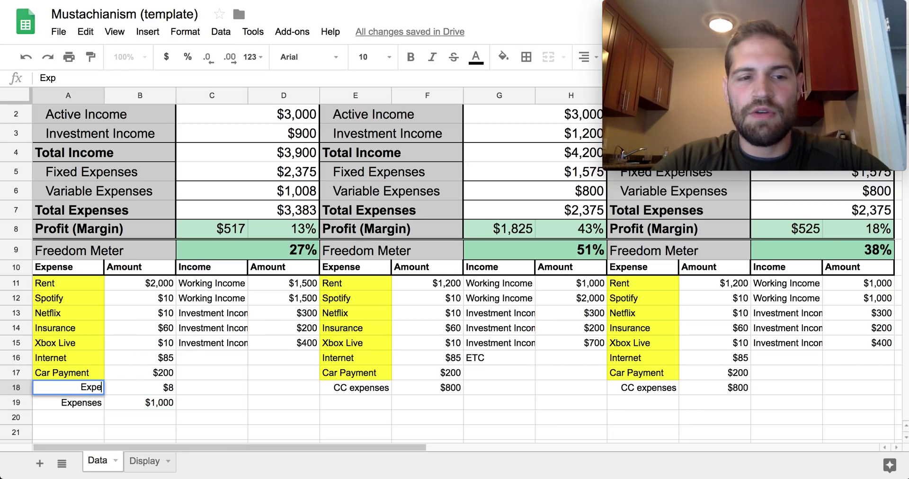
{"action": "left_click", "coordinate": [149, 386]}
{"action": "type", "text": "800"}
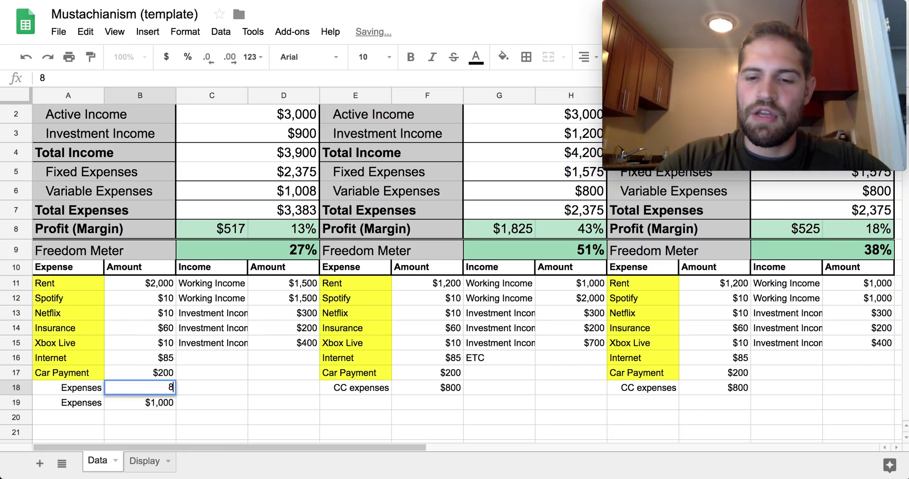
{"action": "key", "text": "Return"}
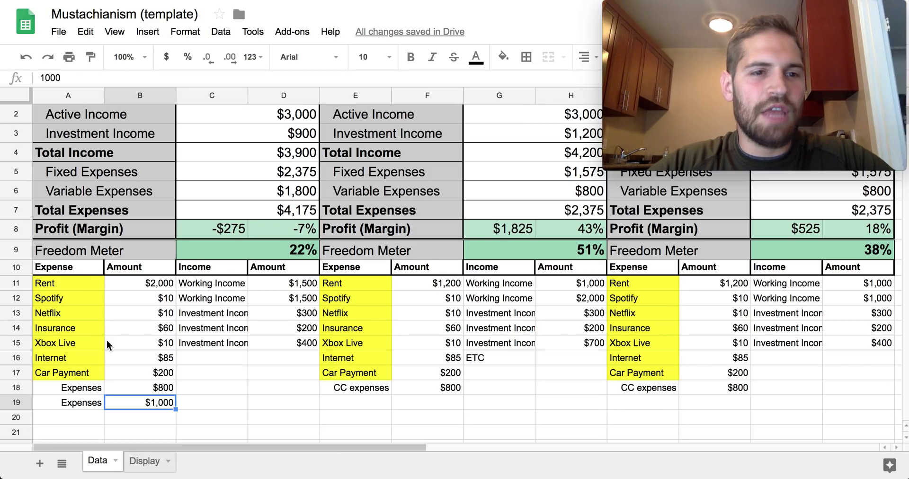
Step: Inspect the formulas behind January's Fixed Expenses, Variable Expenses and Total Expenses
{"action": "left_click", "coordinate": [279, 170]}
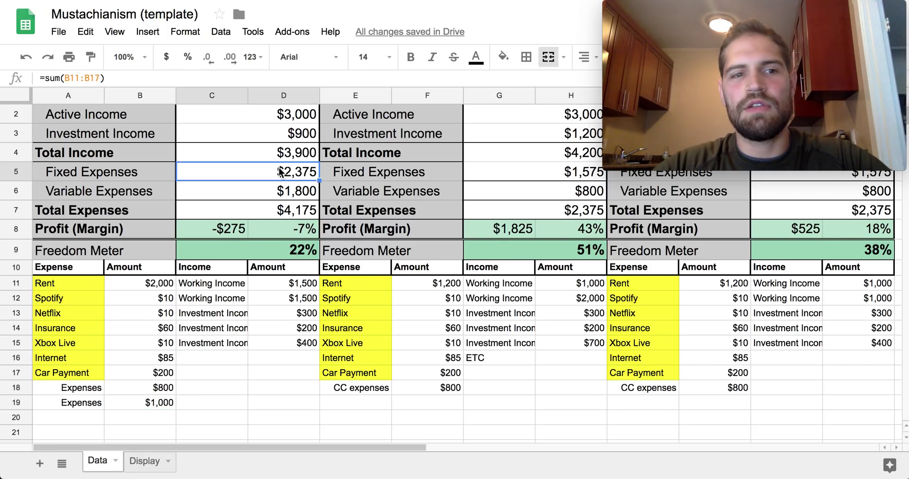
{"action": "key", "text": "Left"}
{"action": "key", "text": "Down"}
{"action": "key", "text": "Right"}
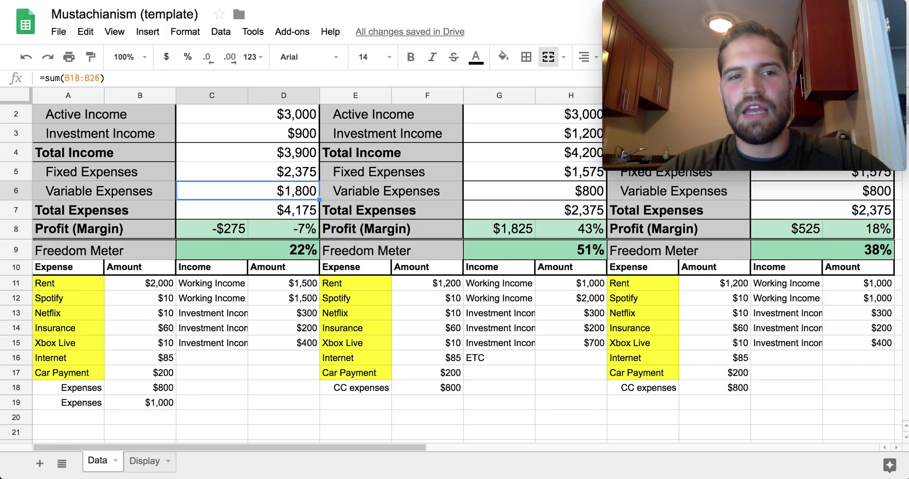
{"action": "left_click", "coordinate": [284, 209]}
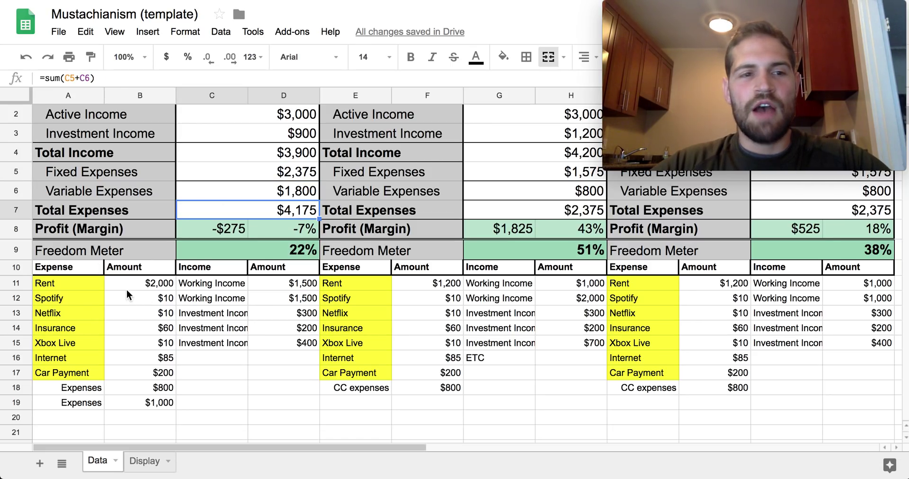
Step: Set January's first Working Income amount to 2000 and check the Active Income formula
{"action": "left_click", "coordinate": [203, 286]}
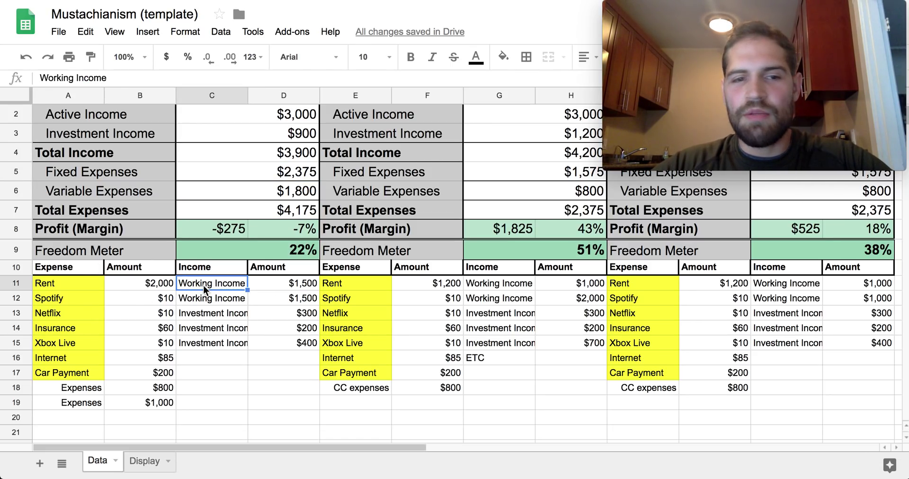
{"action": "left_click", "coordinate": [288, 287]}
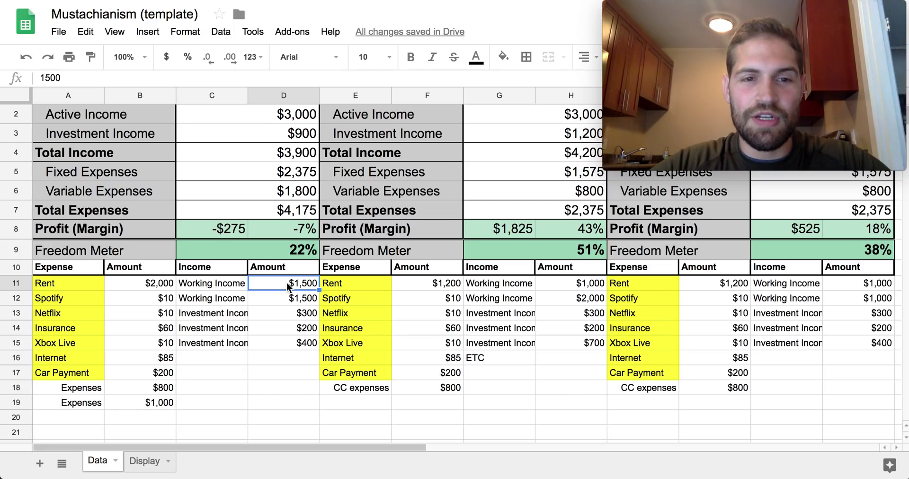
{"action": "type", "text": "2000"}
{"action": "key", "text": "Return"}
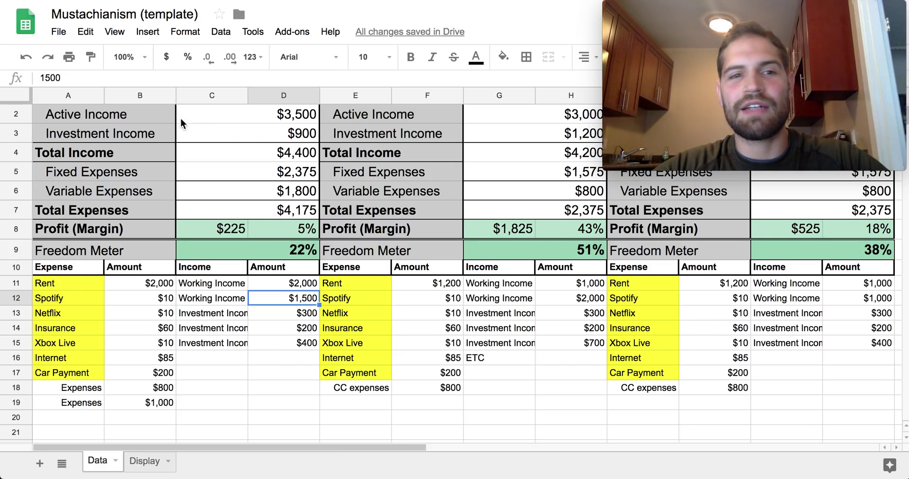
{"action": "scroll", "coordinate": [134, 115], "scroll_direction": "up", "scroll_amount": 2}
{"action": "left_click", "coordinate": [246, 162]}
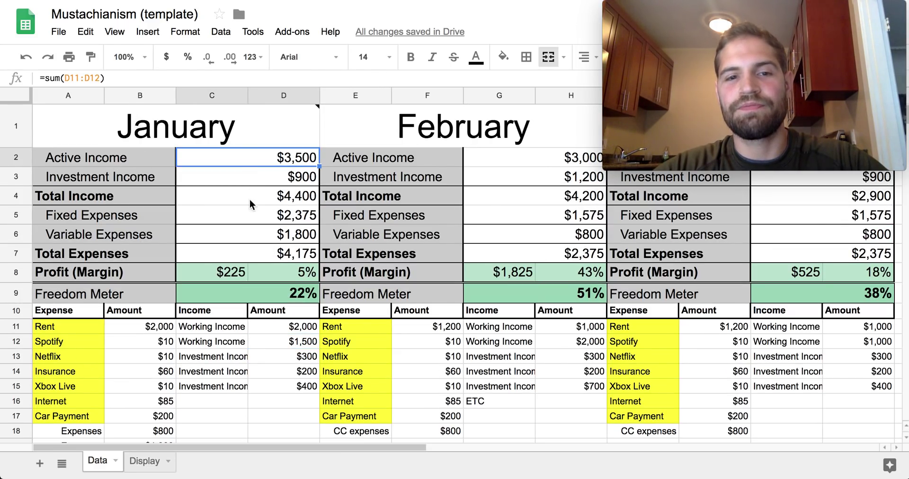
Step: Rename January's Investment Income Stream A to MBC and set its amount to 495
{"action": "scroll", "coordinate": [258, 233], "scroll_direction": "down", "scroll_amount": 2}
{"action": "left_click", "coordinate": [223, 312]}
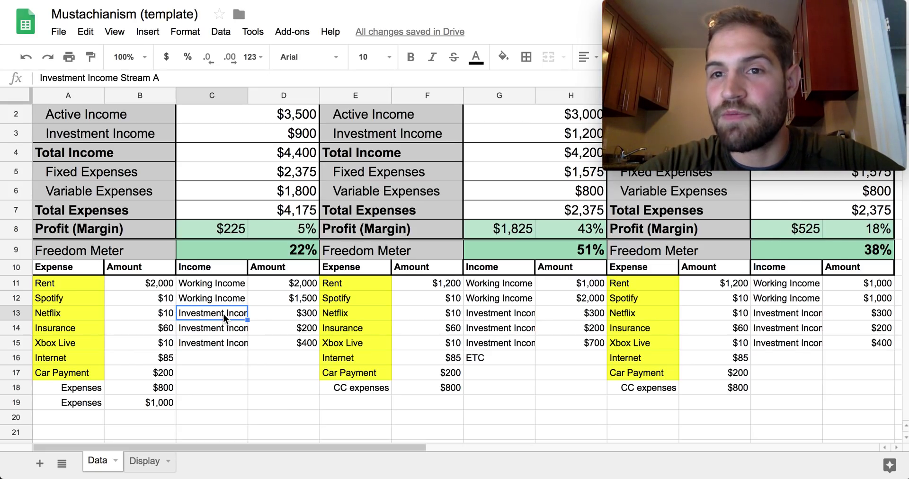
{"action": "type", "text": "MBC"}
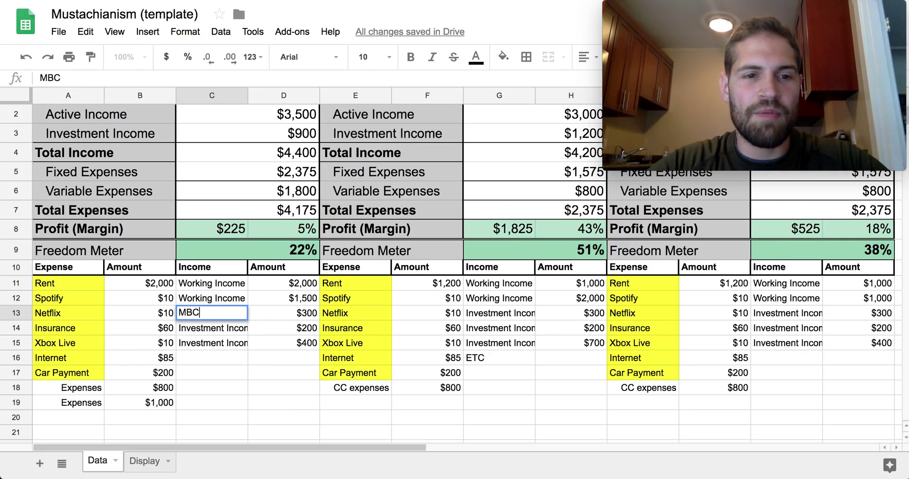
{"action": "left_click", "coordinate": [292, 310]}
{"action": "type", "text": "495"}
{"action": "key", "text": "Return"}
Step: Rename January's Investment Income Stream B to Greenside and set its amount to 300
{"action": "left_click", "coordinate": [240, 332]}
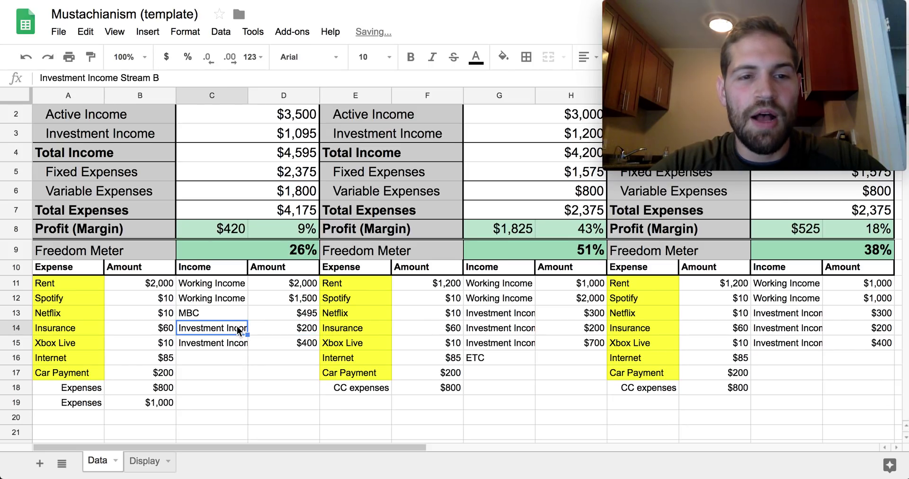
{"action": "type", "text": "Gre"}
{"action": "key", "text": "BackSpace"}
{"action": "type", "text": "nside"}
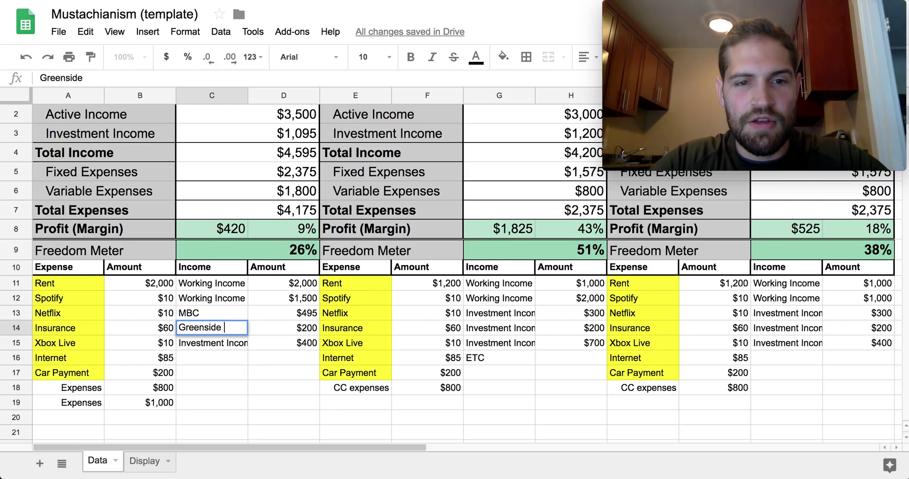
{"action": "left_click", "coordinate": [283, 328]}
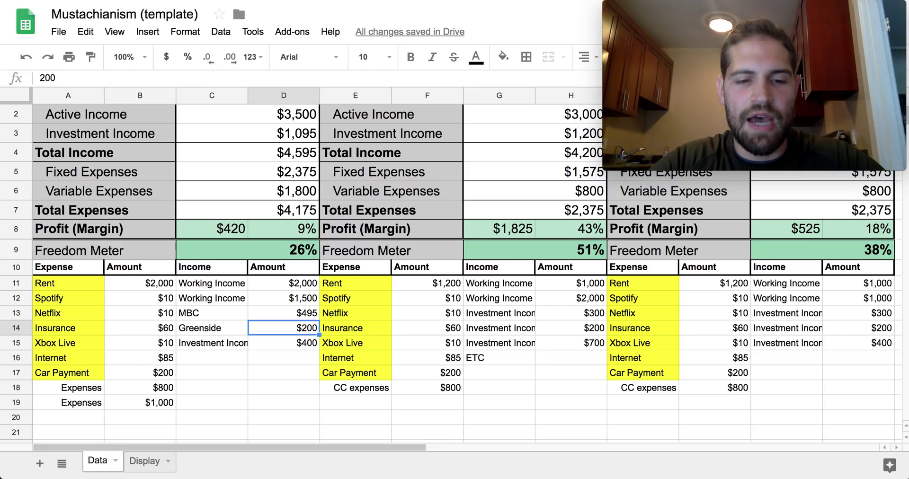
{"action": "type", "text": "300"}
{"action": "left_click", "coordinate": [213, 343]}
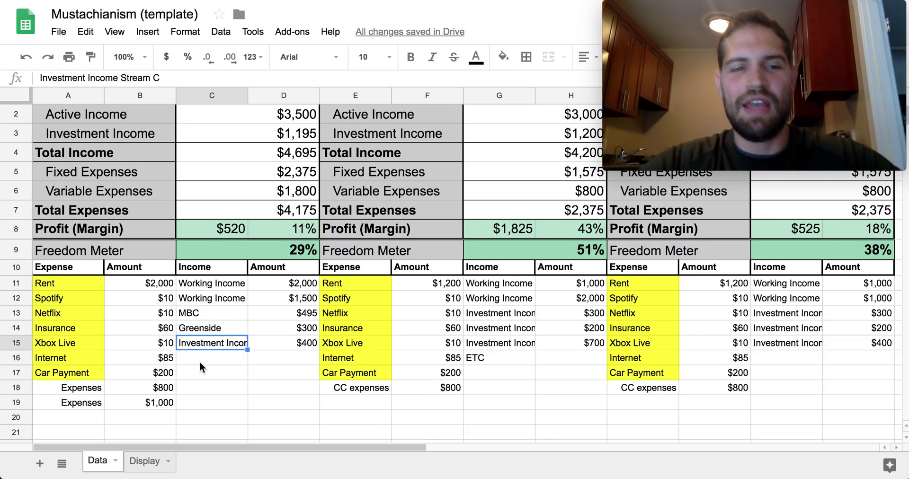
Step: Examine January's remaining investment income rows and the formulas for Investment Income, Profit, Margin, Freedom Meter and Total Expenses
{"action": "left_click", "coordinate": [292, 342]}
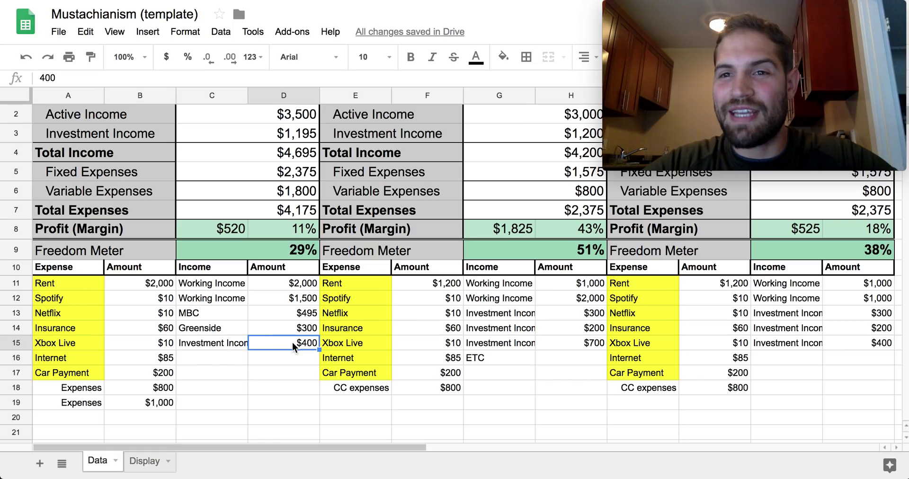
{"action": "left_click", "coordinate": [214, 358]}
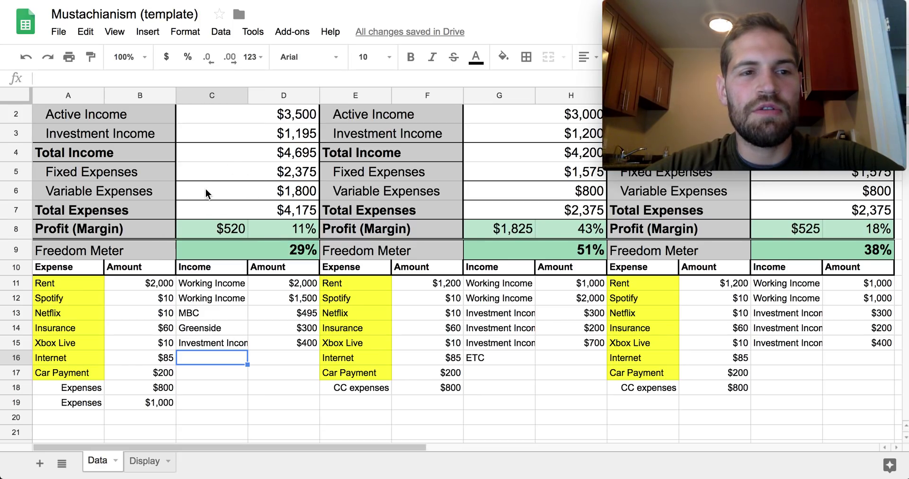
{"action": "left_click", "coordinate": [224, 132]}
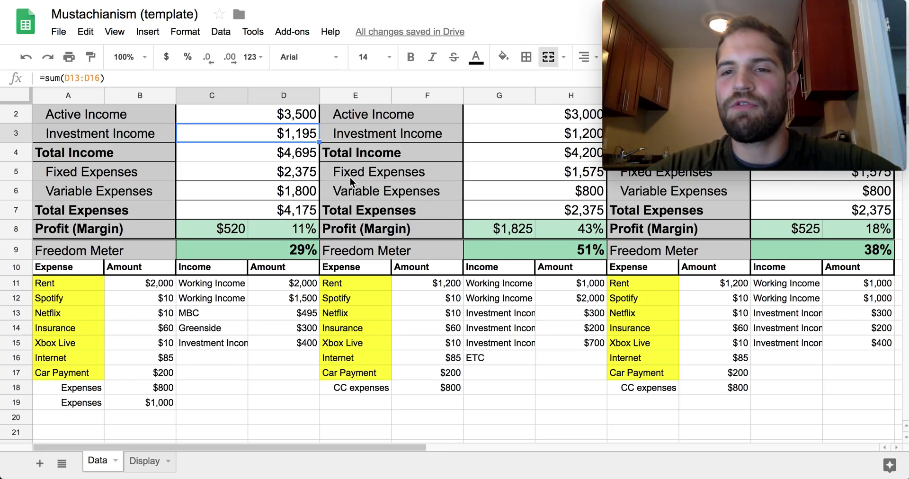
{"action": "left_click", "coordinate": [222, 228]}
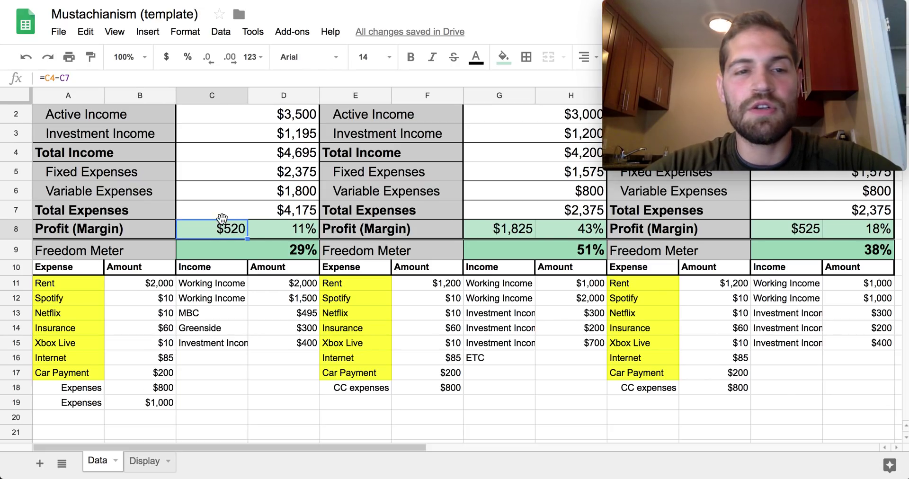
{"action": "left_click", "coordinate": [286, 230]}
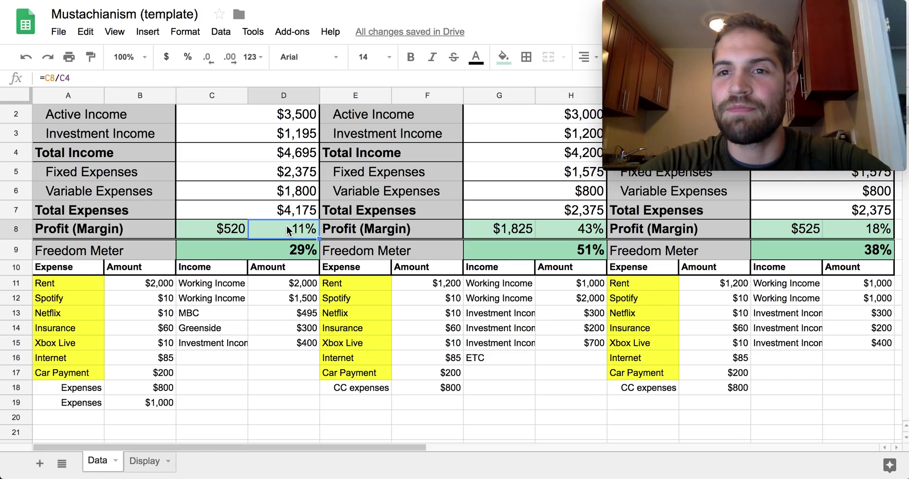
{"action": "left_click", "coordinate": [274, 249]}
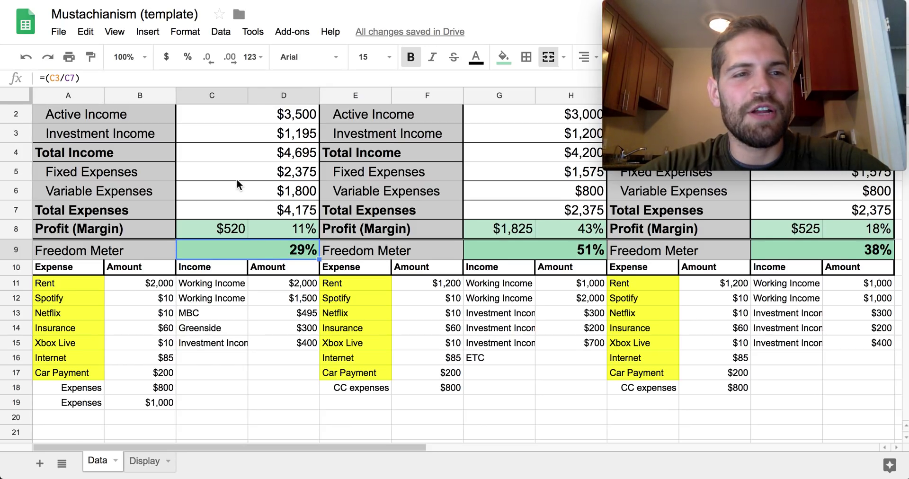
{"action": "left_click", "coordinate": [241, 134]}
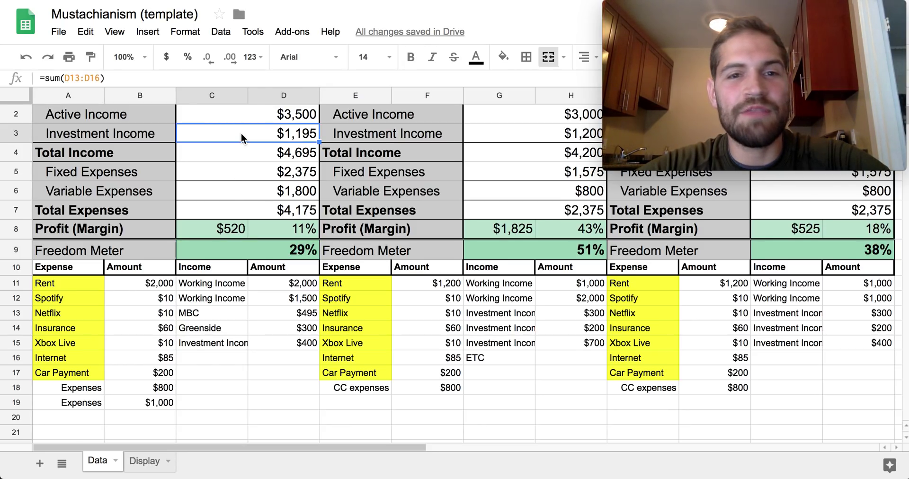
{"action": "left_click", "coordinate": [257, 205]}
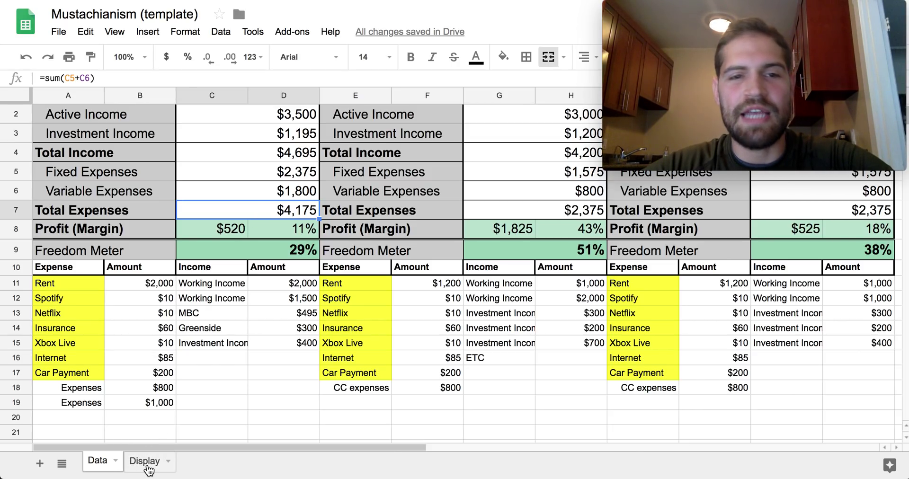
Step: Review the monthly summary table and area chart on the Display sheet, and return to the Data sheet
{"action": "key", "text": "ctrl+shift+Page_Down"}
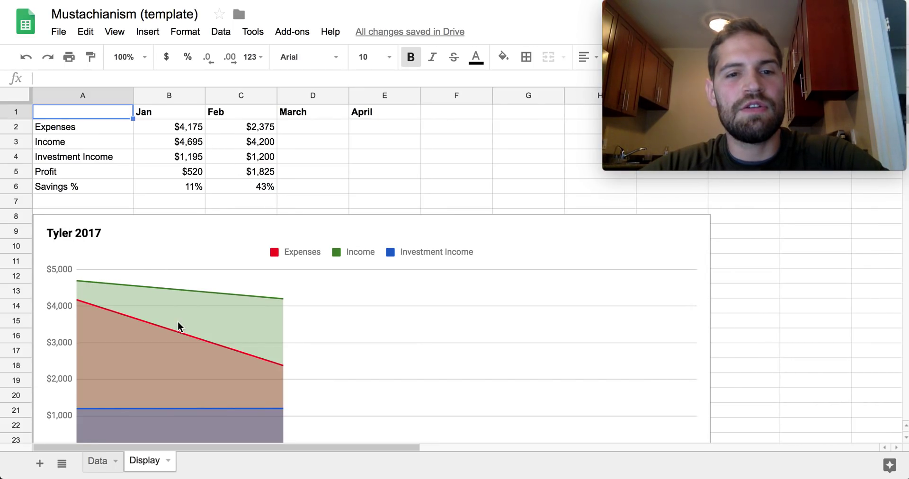
{"action": "scroll", "coordinate": [178, 321], "scroll_direction": "down", "scroll_amount": 2}
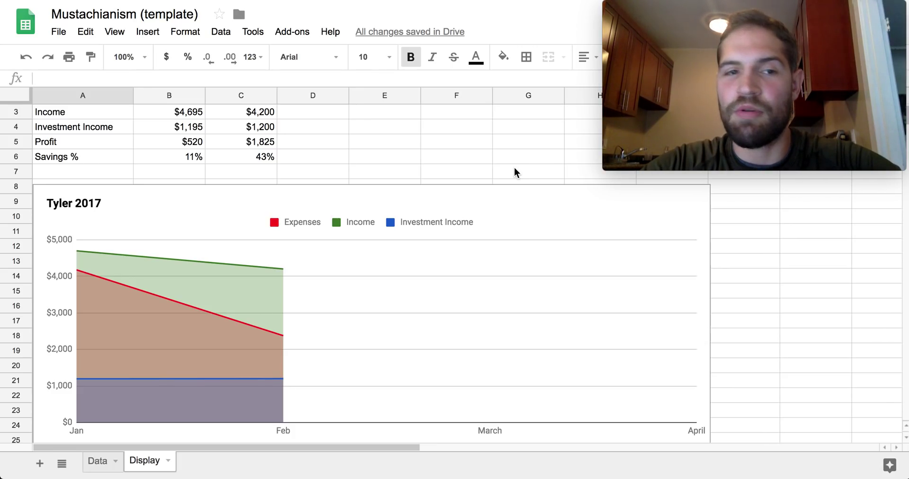
{"action": "scroll", "coordinate": [514, 168], "scroll_direction": "up", "scroll_amount": 2}
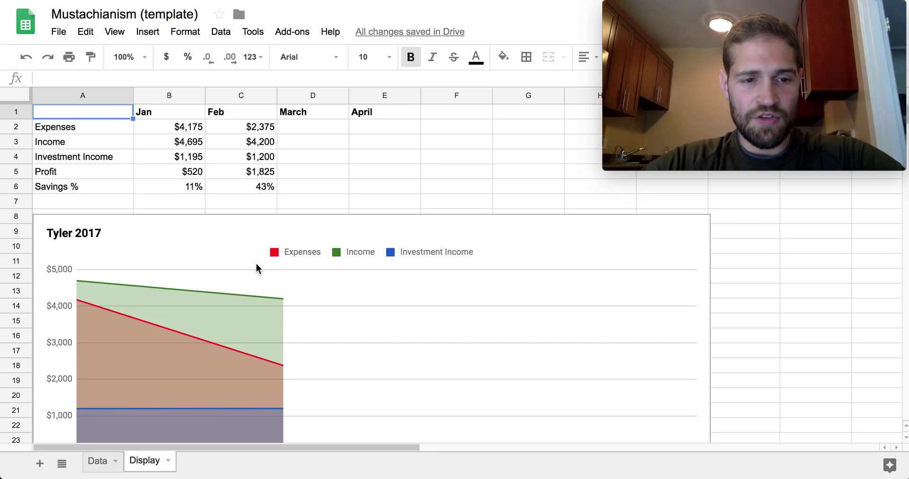
{"action": "scroll", "coordinate": [275, 244], "scroll_direction": "down", "scroll_amount": 1}
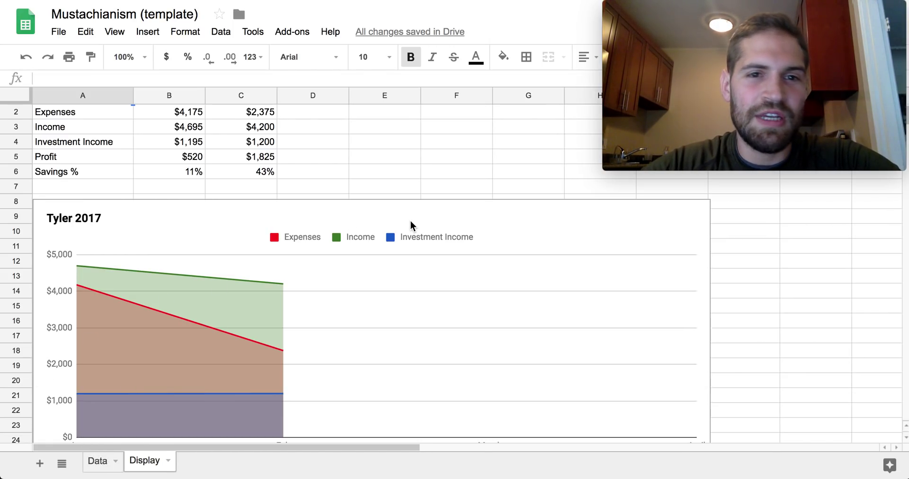
{"action": "key", "text": "alt+Up"}
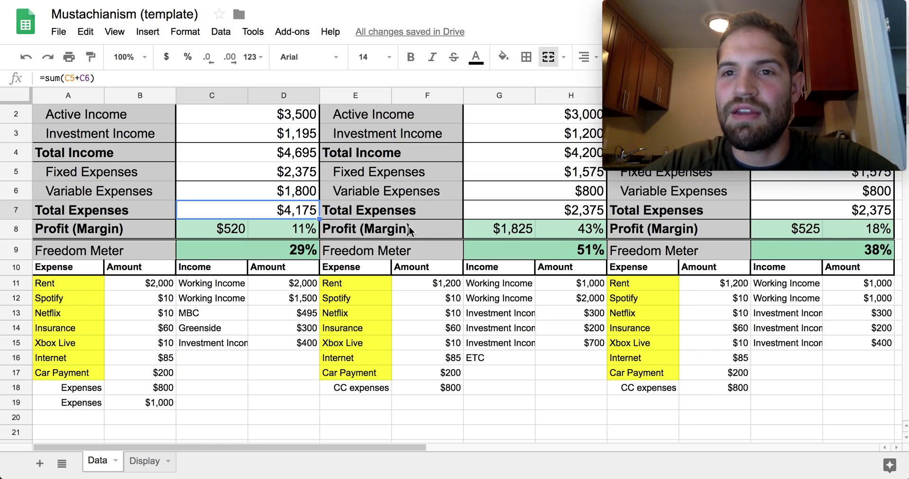
{"action": "mouse_move", "coordinate": [741, 112]}
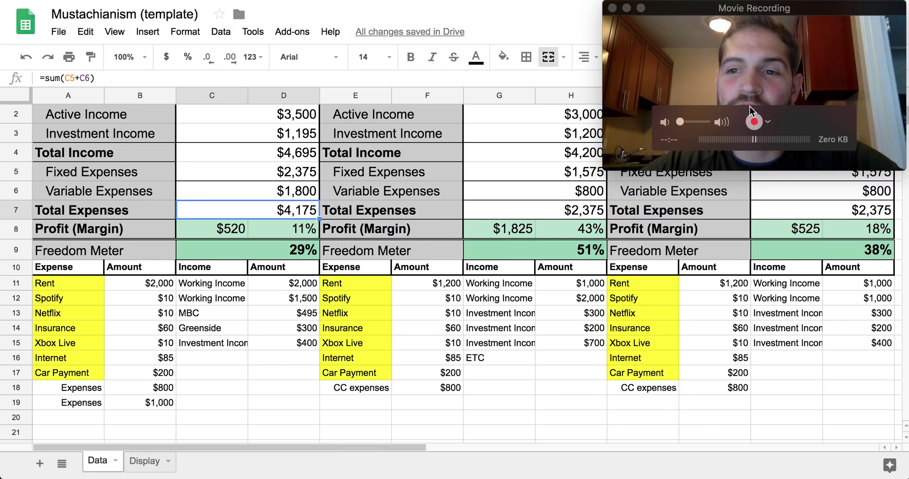